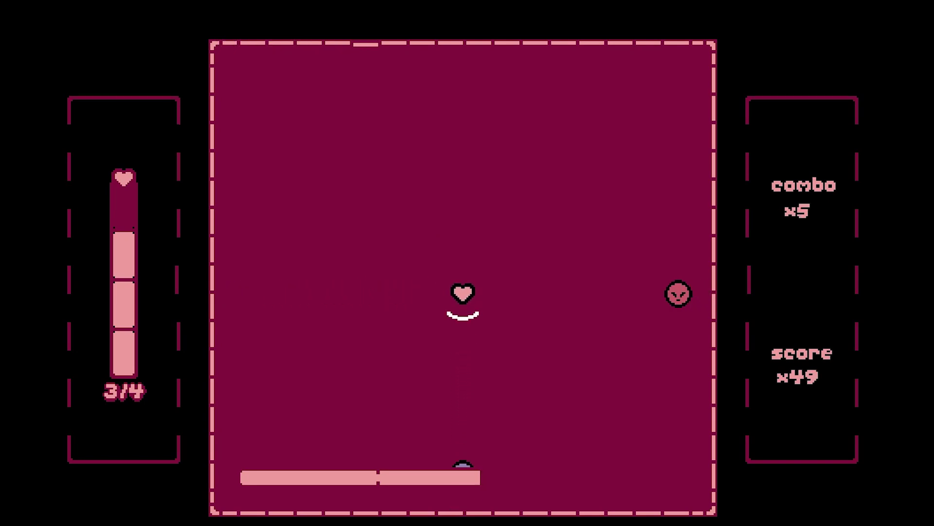
- Play the heart game, rotating the shield right, down and up to block each incoming face
{"action": "key", "text": "Right"}
{"action": "key", "text": "Down"}
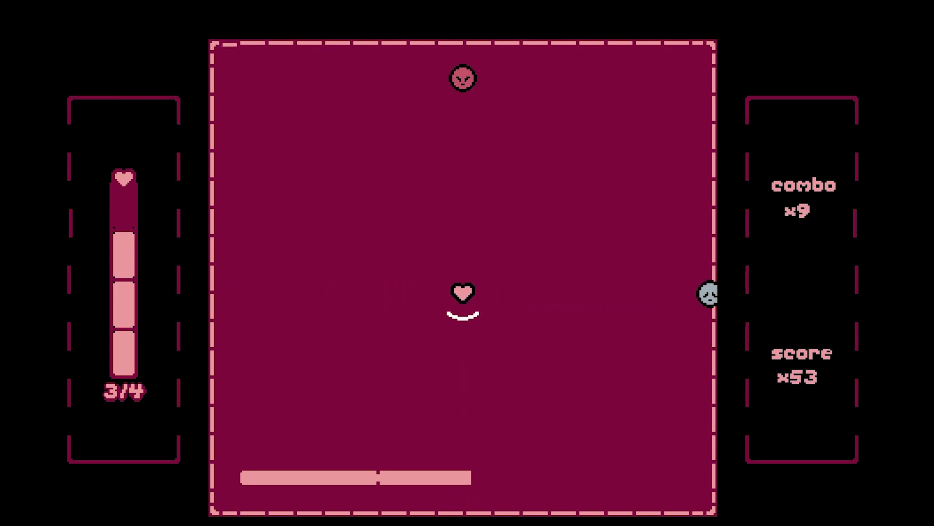
{"action": "key", "text": "Up"}
{"action": "key", "text": "Right"}
{"action": "key", "text": "Down"}
{"action": "key", "text": "Right"}
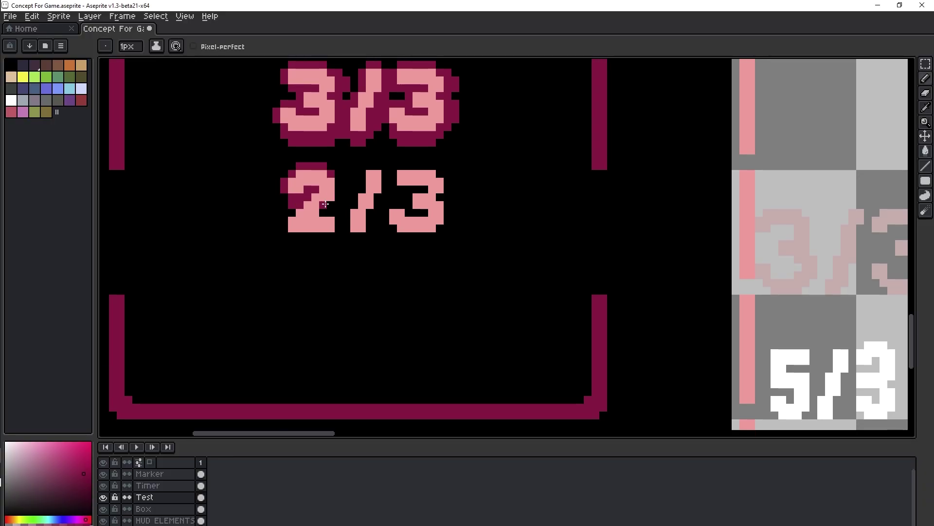
{"action": "key", "text": "ctrl"}
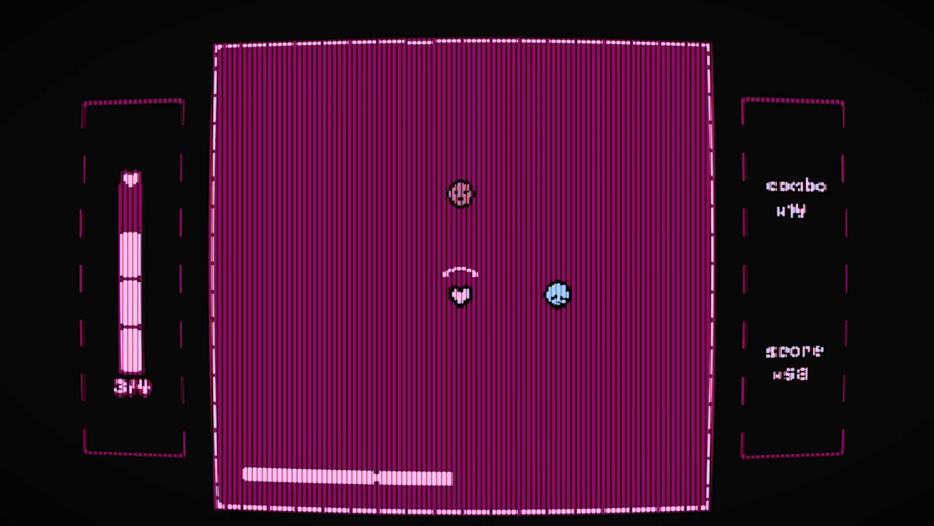
{"action": "key", "text": "Right"}
{"action": "key", "text": "Up"}
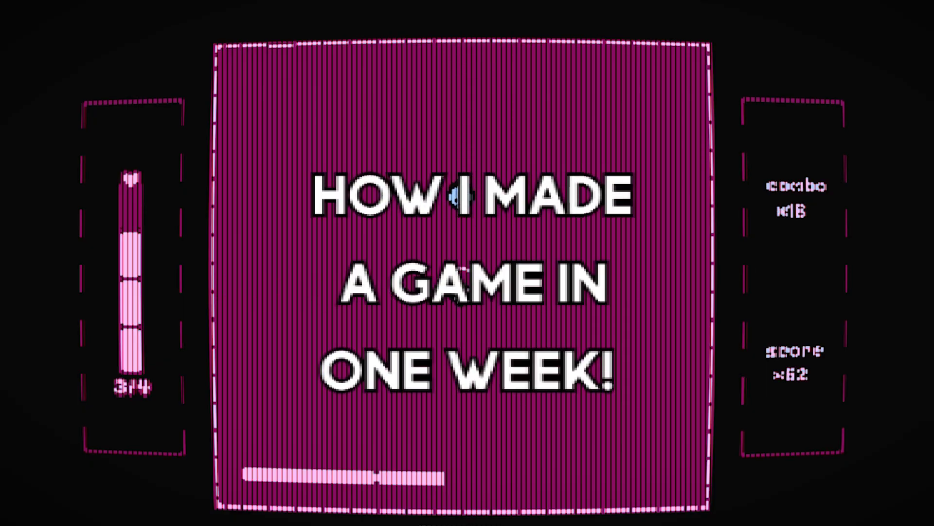
{"action": "key", "text": "Right"}
{"action": "key", "text": "Down"}
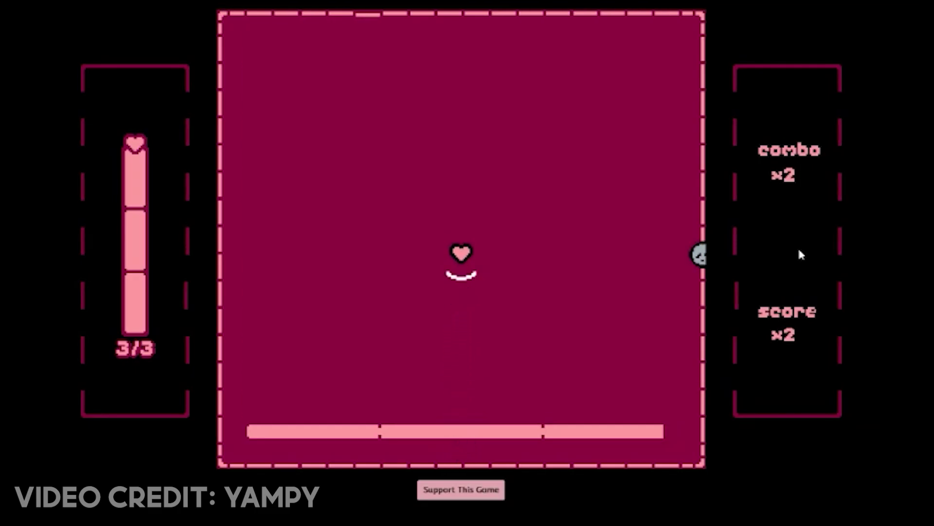
- Turn the shield right to block the incoming ball
{"action": "key", "text": "Right"}
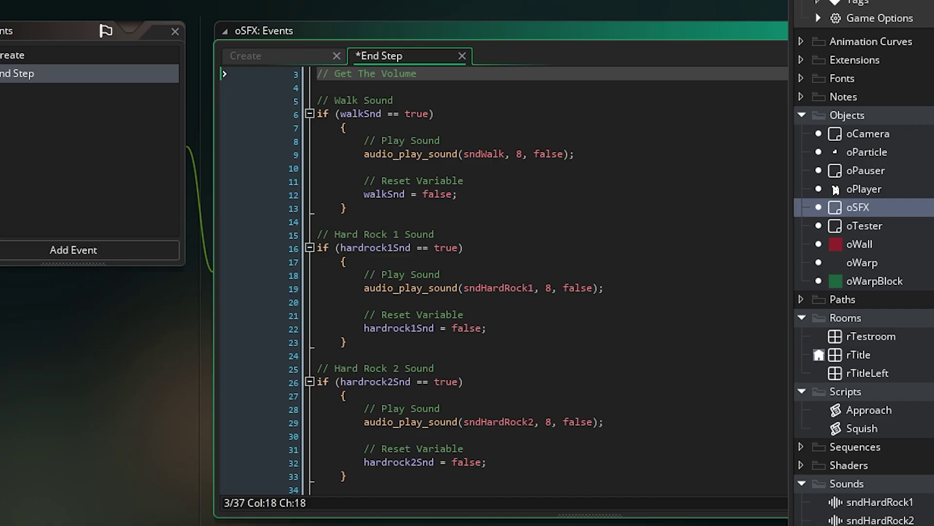
- Add an empty line under the '// Get The Volume' comment in oSFX's End Step code
{"action": "key", "text": "Return"}
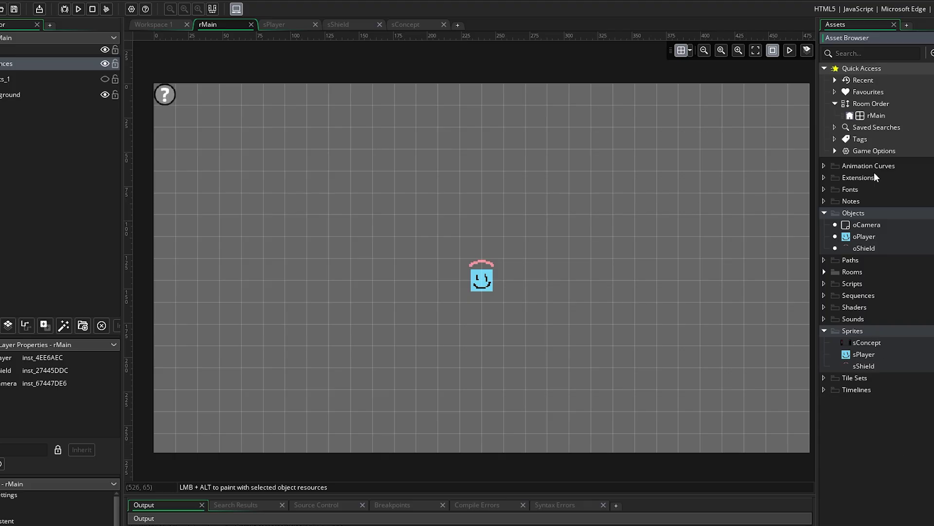
- Create a new object asset in the Objects folder
{"action": "right_click", "coordinate": [874, 214]}
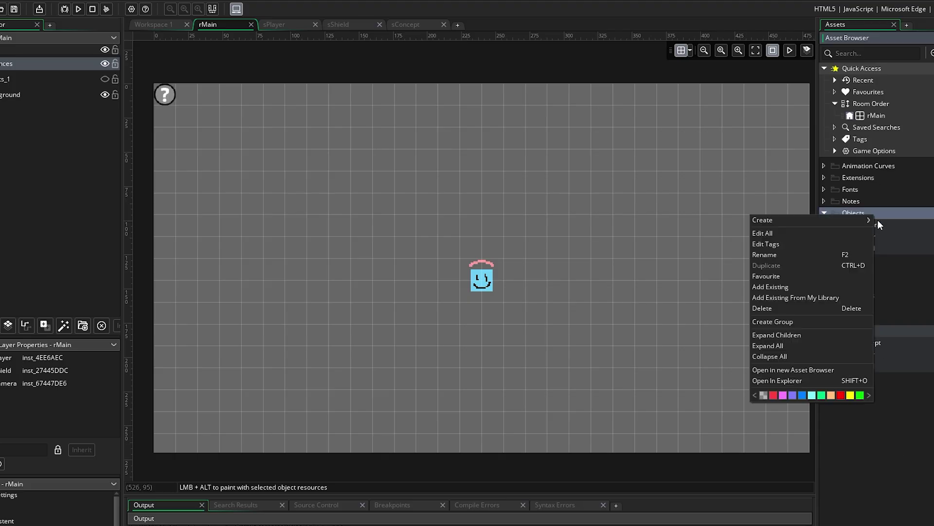
{"action": "mouse_move", "coordinate": [861, 220]}
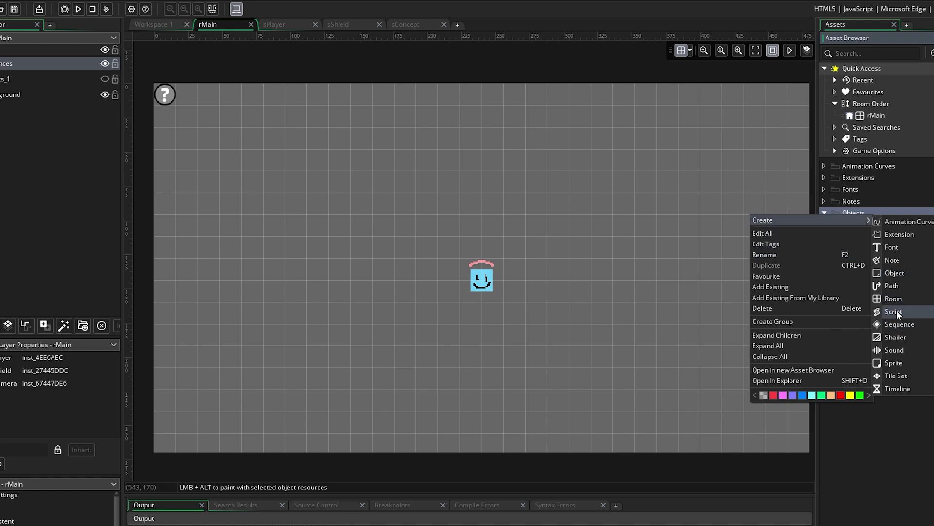
{"action": "left_click", "coordinate": [896, 274]}
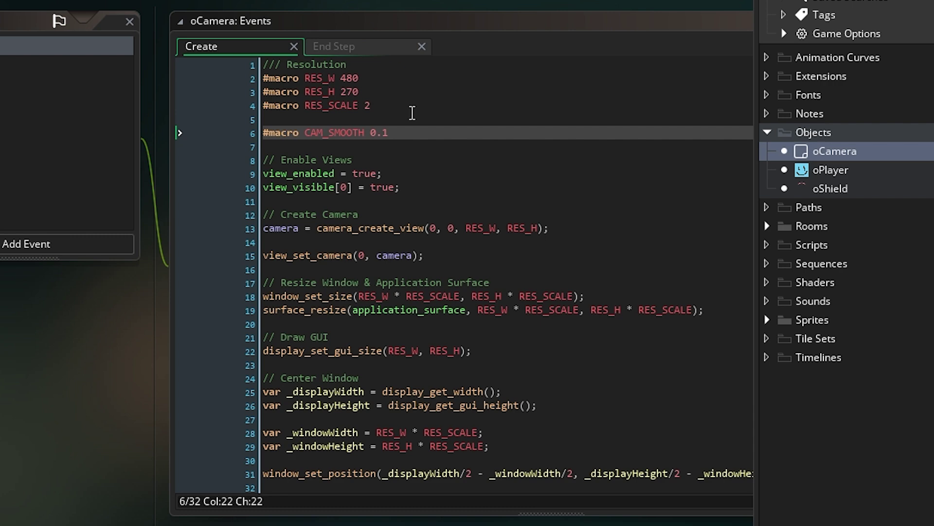
- Fill the sPlayer sprite light blue and draw an eye stroke and stair-stepped mouth
{"action": "left_click", "coordinate": [398, 109]}
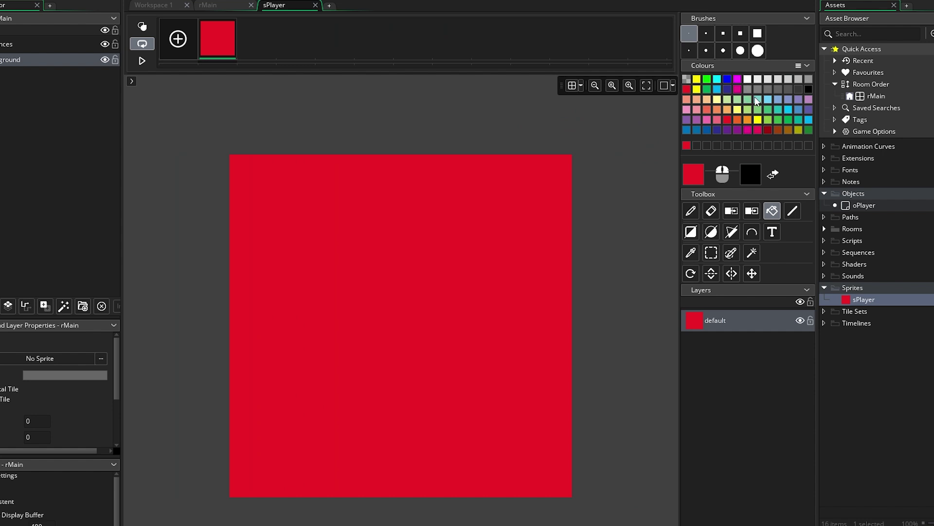
{"action": "left_click", "coordinate": [765, 100]}
{"action": "left_click", "coordinate": [447, 249]}
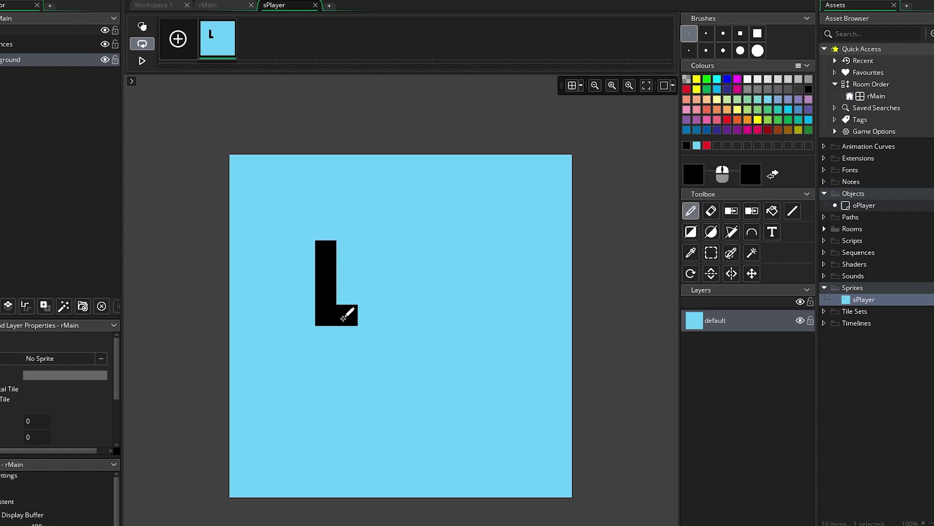
{"action": "left_click_drag", "start_coordinate": [458, 238], "coordinate": [480, 343]}
{"action": "mouse_move", "coordinate": [265, 380]}
{"action": "left_mouse_down"}
{"action": "mouse_move", "coordinate": [300, 408]}
{"action": "mouse_move", "coordinate": [419, 447]}
{"action": "left_mouse_up"}
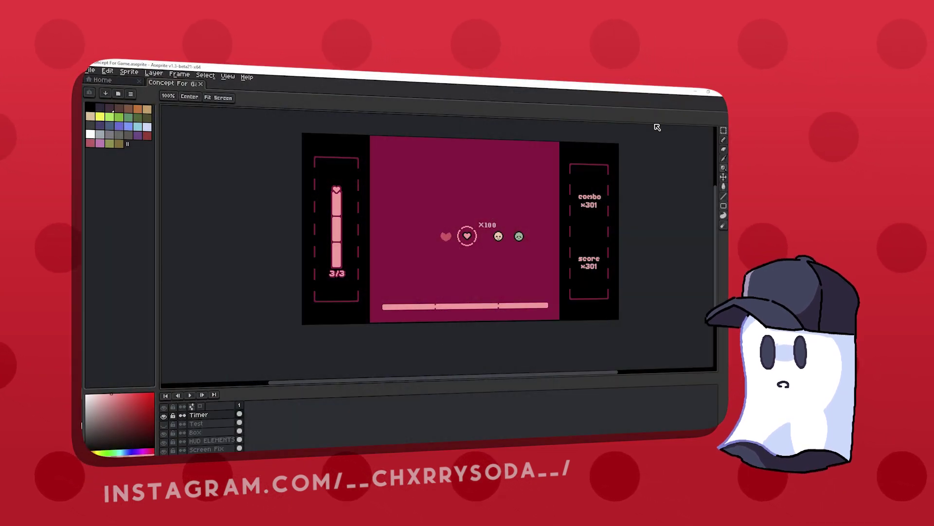
{"action": "scroll", "coordinate": [713, 275], "scroll_direction": "up", "scroll_amount": 1}
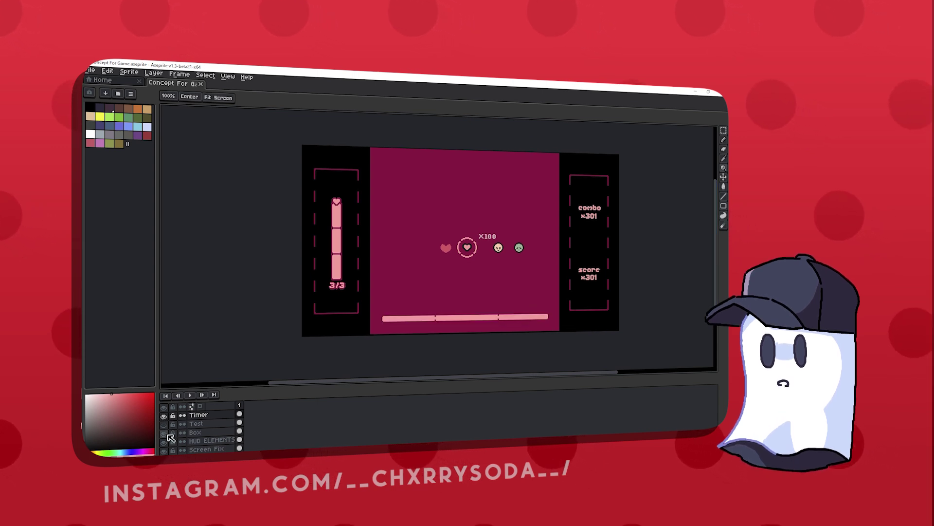
{"action": "left_click", "coordinate": [164, 432]}
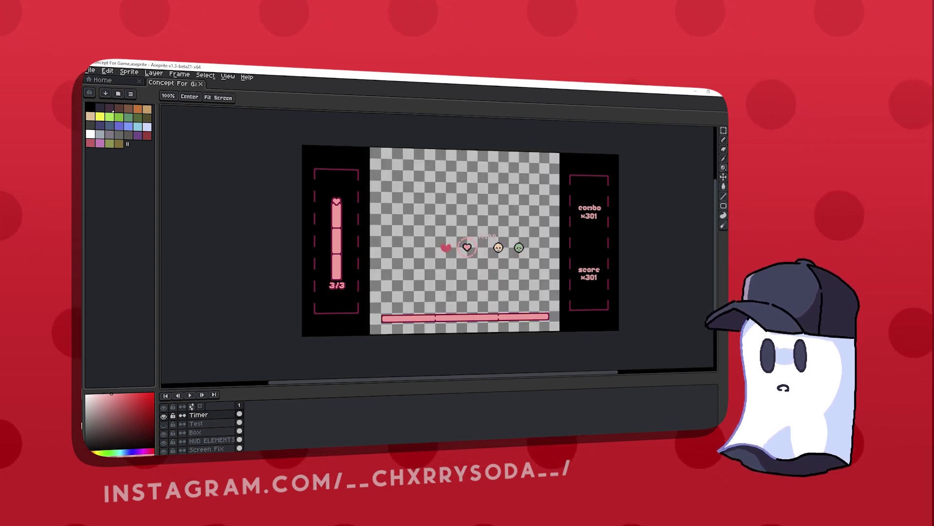
{"action": "left_click", "coordinate": [164, 433]}
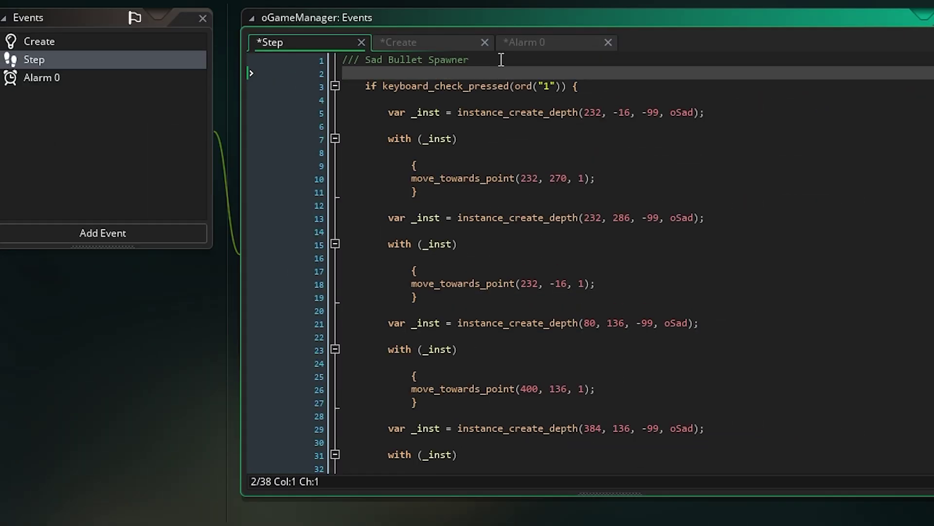
- Replace the keypress check with 'if global.sad = "1" && global.sadStop {' in the spawner
{"action": "type", "text": "if global.sad "}
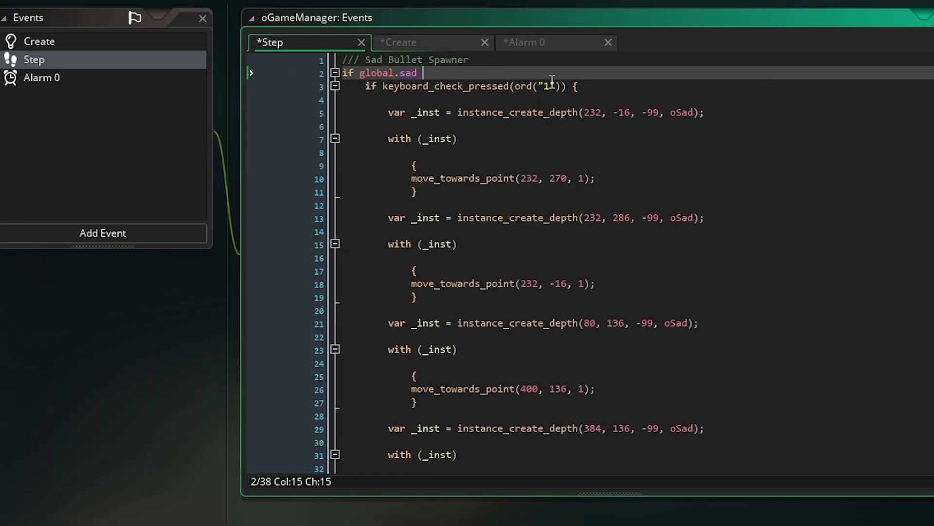
{"action": "type", "text": "= \"1\" && global.sadStop"}
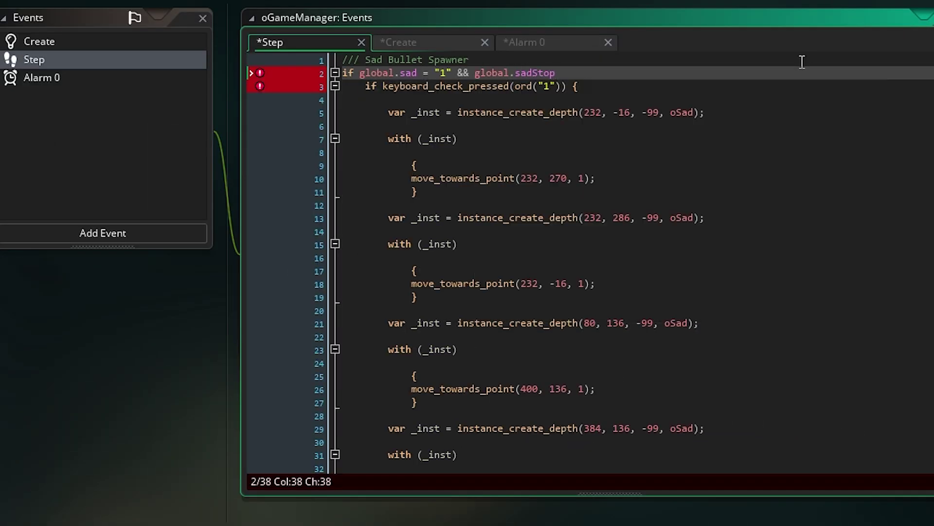
{"action": "key", "text": "Return"}
{"action": "type", "text": "{"}
{"action": "left_click_drag", "start_coordinate": [389, 113], "coordinate": [373, 86]}
{"action": "key", "text": "BackSpace"}
{"action": "left_click", "coordinate": [440, 179]}
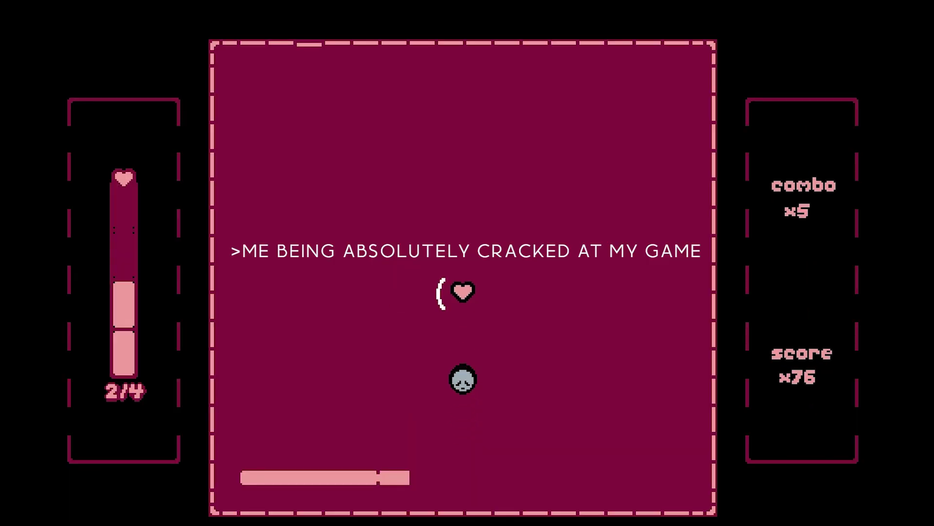
- Play the game, turning the shield down, left, right and up to block incoming faces
{"action": "key", "text": "Down"}
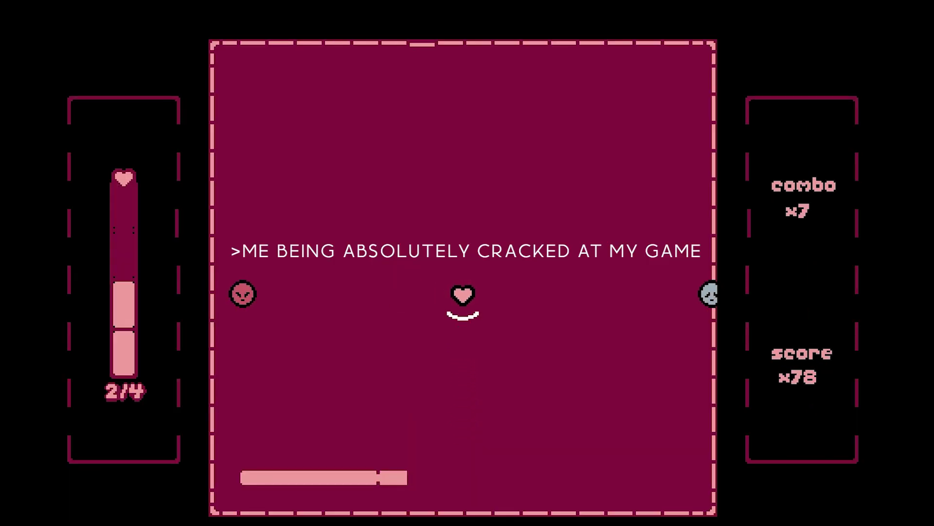
{"action": "key", "text": "Left"}
{"action": "key", "text": "Right"}
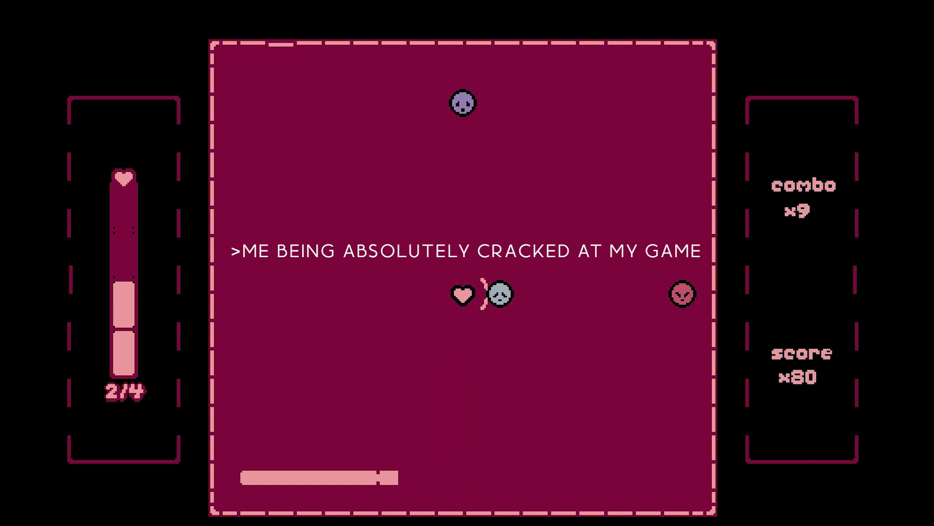
{"action": "key", "text": "Up"}
{"action": "key", "text": "Right"}
{"action": "key", "text": "Down"}
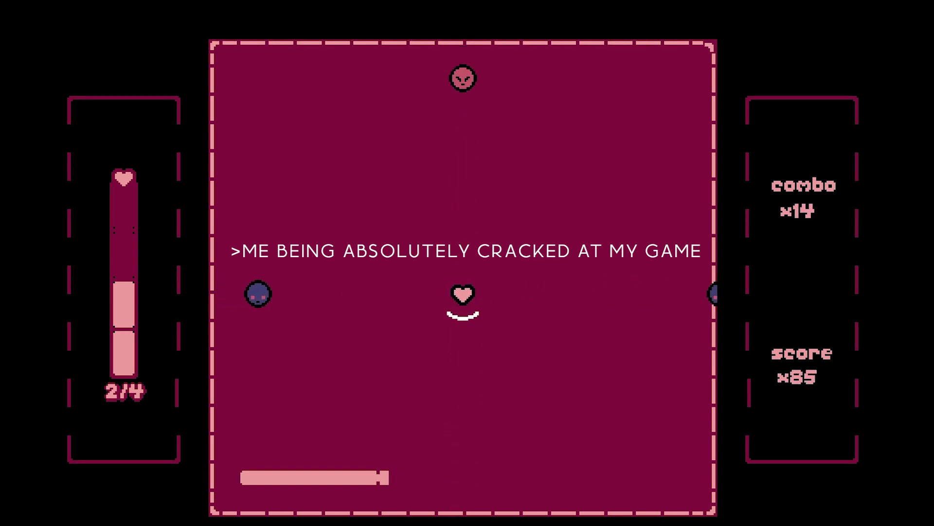
{"action": "key", "text": "Up"}
{"action": "key", "text": "Down"}
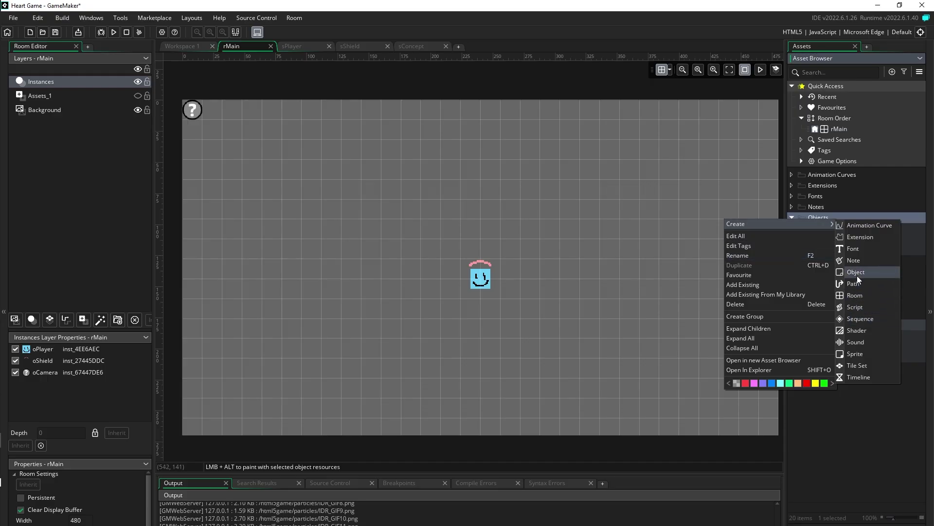
- Create a new object in the Objects folder and start its name with 'o'
{"action": "left_click", "coordinate": [856, 273]}
{"action": "type", "text": "o"}
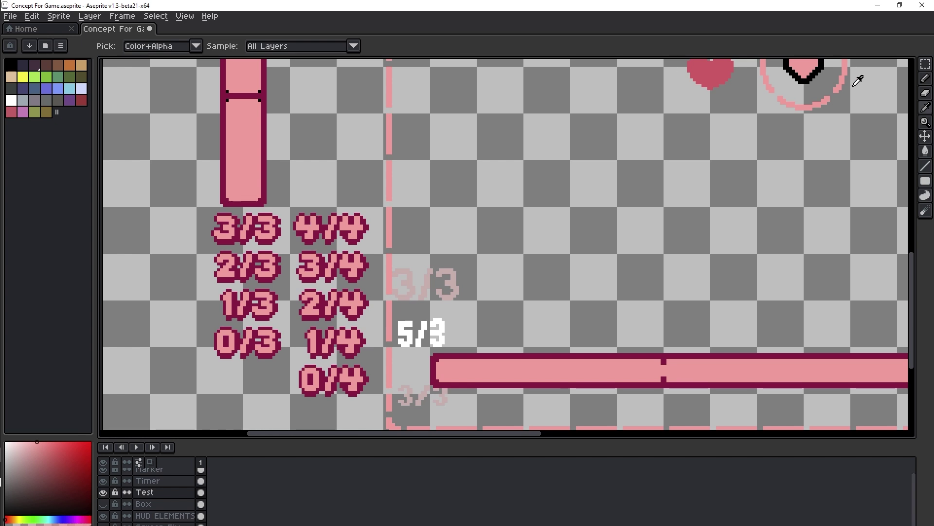
- Switch to Aseprite's Pencil tool for freehand drawing of the health counter
{"action": "left_click", "coordinate": [925, 79]}
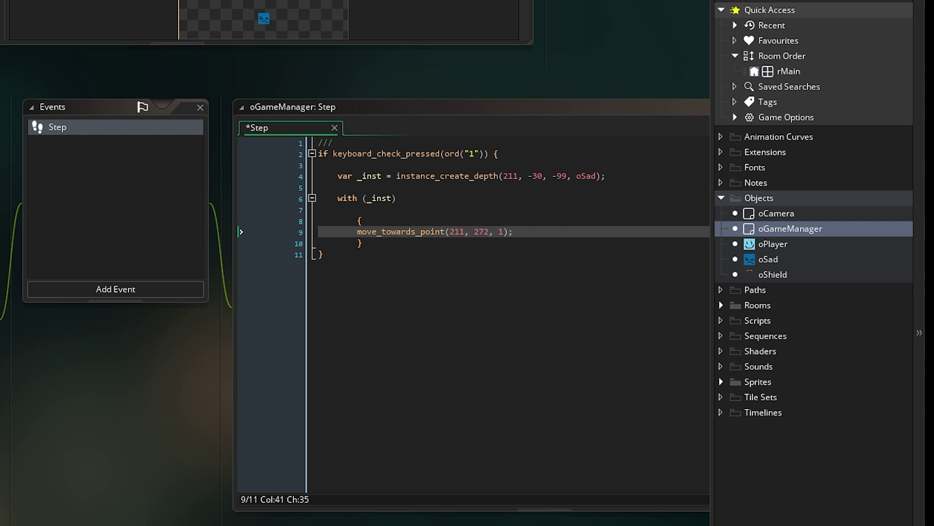
- Relaunch the game with F5, confirm stopping the current run, then open the sSad sprite
{"action": "key", "text": "F5"}
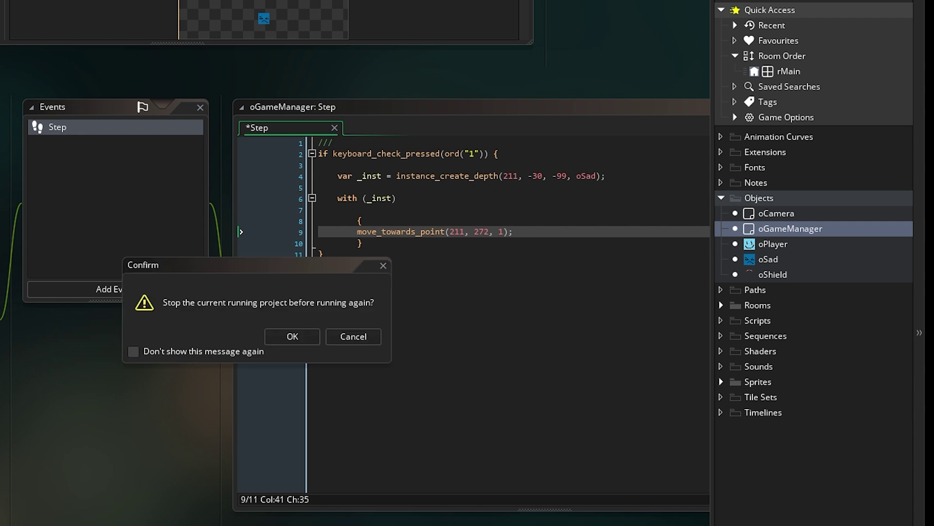
{"action": "left_click", "coordinate": [302, 387]}
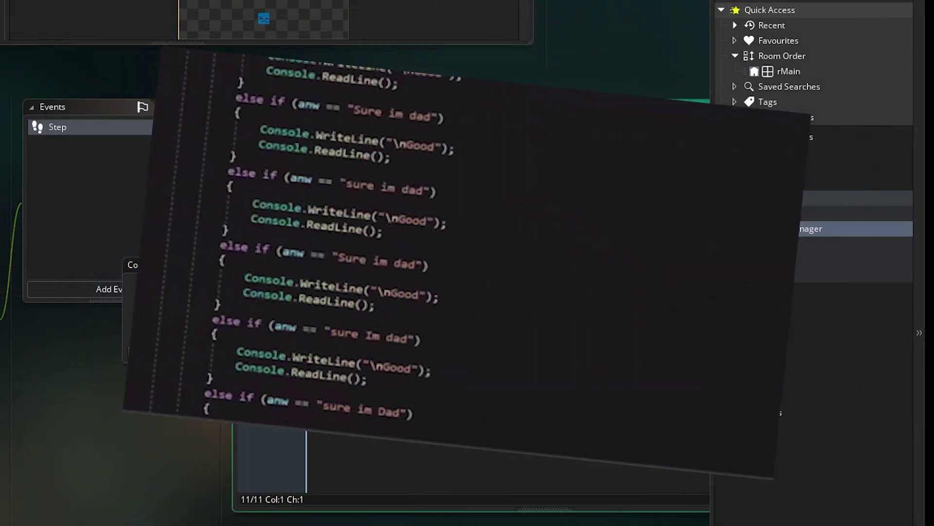
{"action": "left_click", "coordinate": [292, 336]}
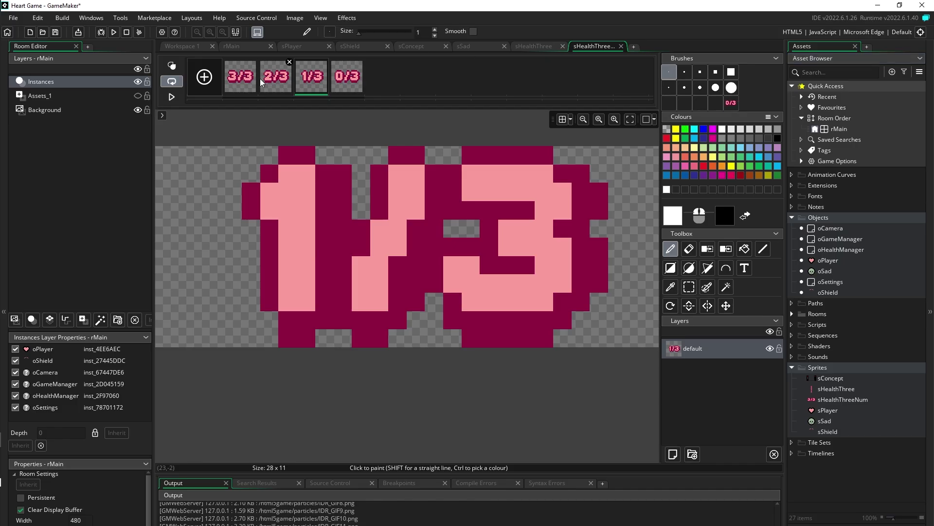
{"action": "left_click", "coordinate": [240, 76]}
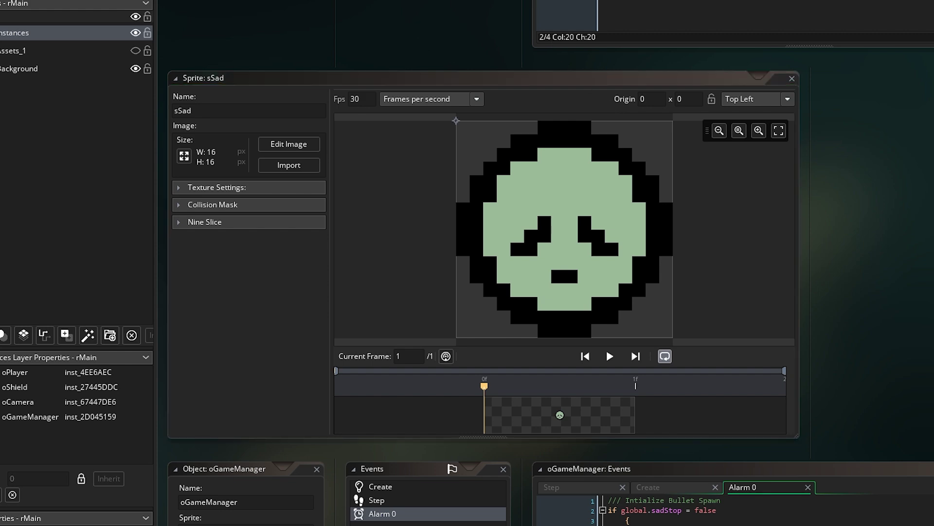
- Run the game again with F5 and turn the shield left
{"action": "key", "text": "F5"}
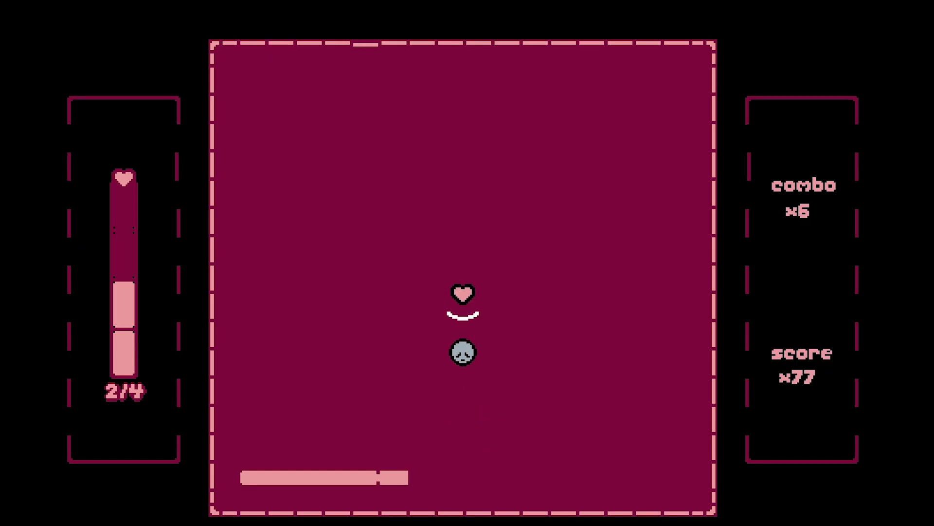
{"action": "key", "text": "Left"}
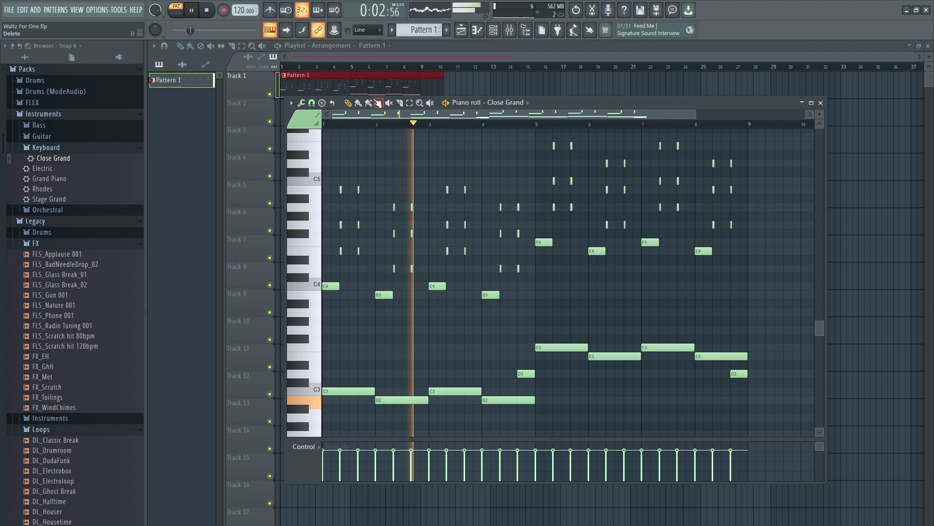
{"action": "scroll", "coordinate": [411, 171], "scroll_direction": "up", "scroll_amount": 1}
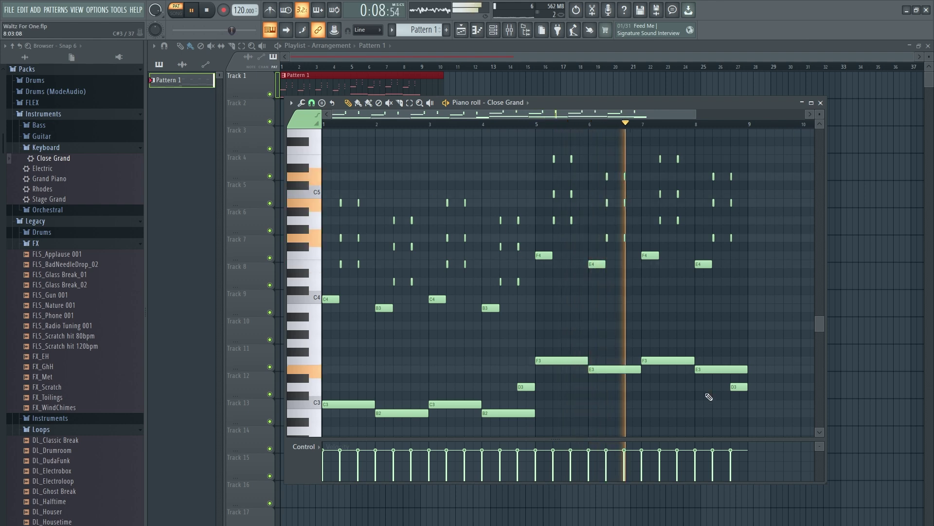
{"action": "scroll", "coordinate": [776, 389], "scroll_direction": "down", "scroll_amount": 1}
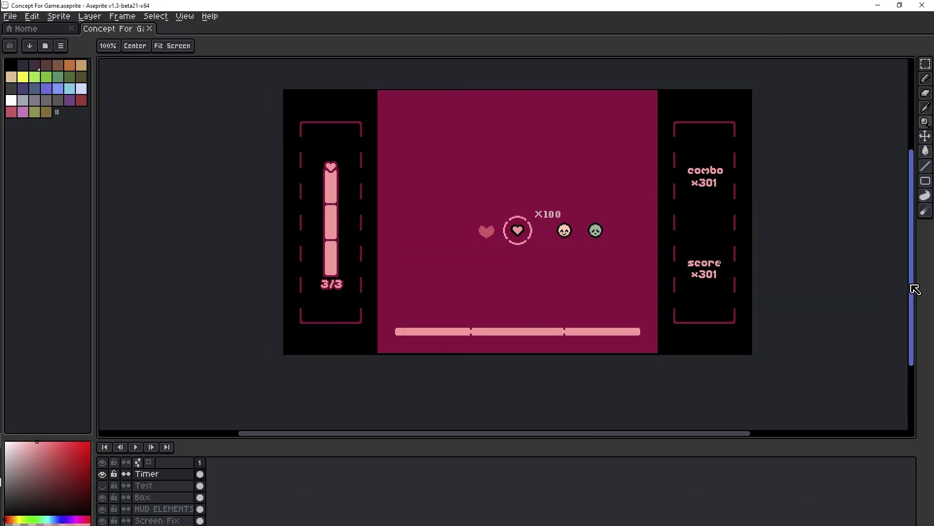
{"action": "left_click_drag", "start_coordinate": [913, 287], "coordinate": [913, 277]}
{"action": "left_click", "coordinate": [101, 474]}
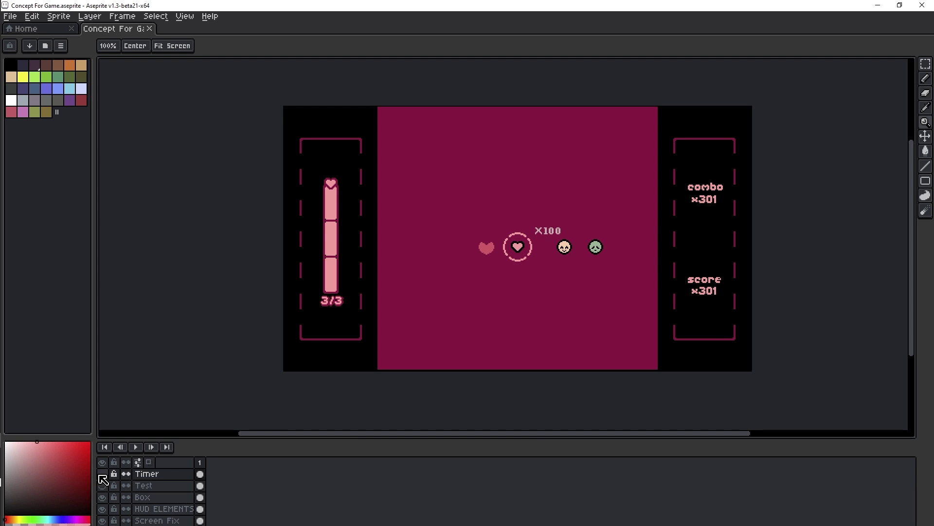
{"action": "left_click", "coordinate": [101, 475]}
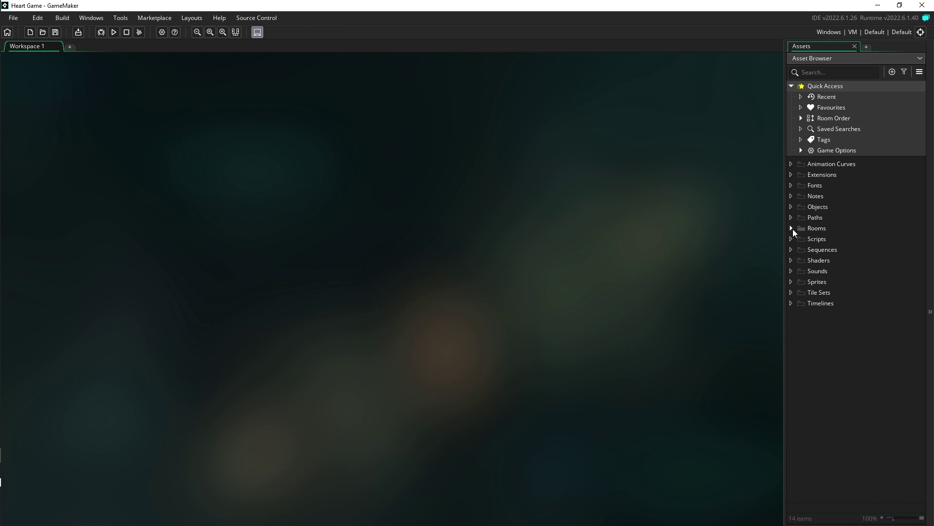
{"action": "left_click", "coordinate": [791, 228]}
- Open Room1 in the room editor, start renaming it with 'rm_', and recentre the canvas
{"action": "double_click", "coordinate": [817, 237]}
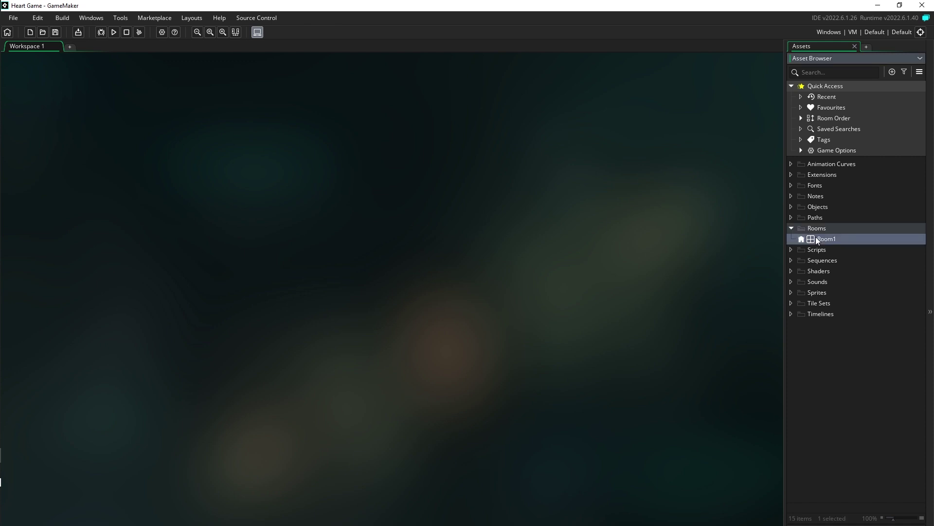
{"action": "right_click", "coordinate": [833, 237]}
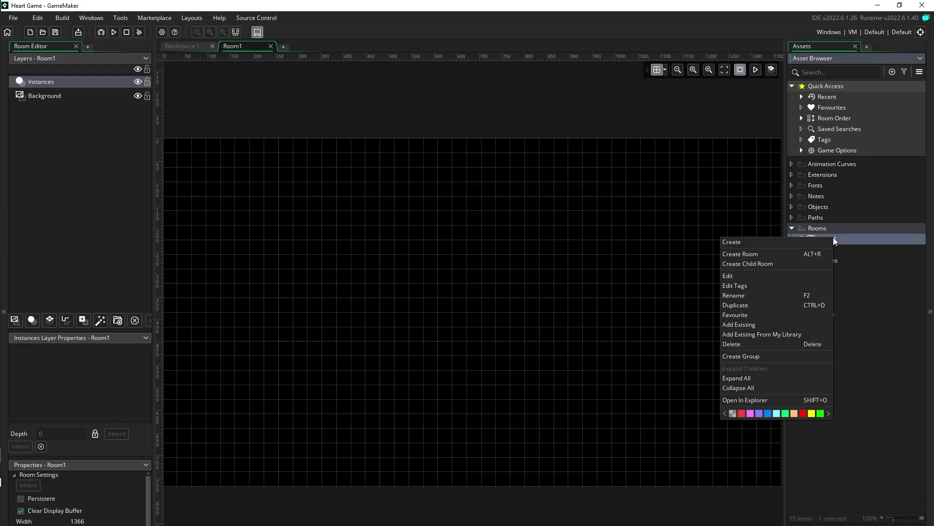
{"action": "left_click", "coordinate": [774, 297]}
{"action": "type", "text": "rm"}
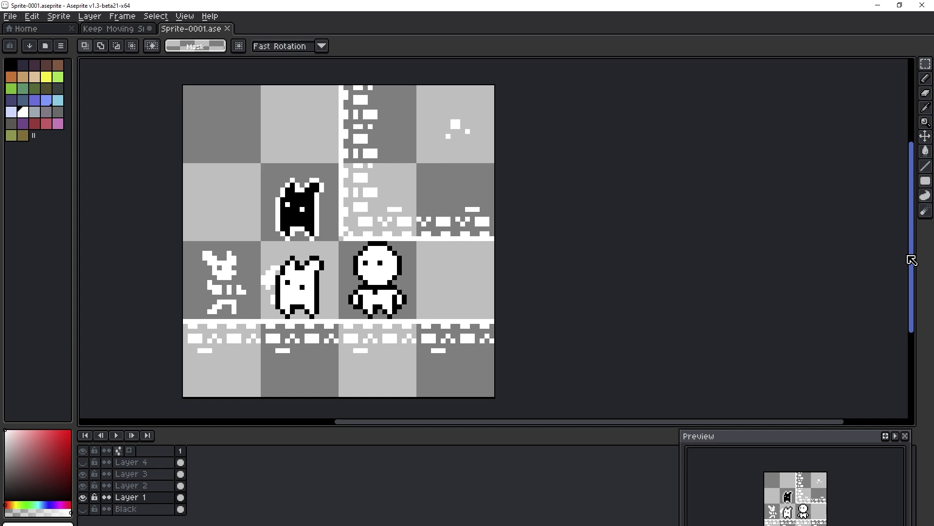
{"action": "left_click_drag", "start_coordinate": [925, 121], "coordinate": [911, 121]}
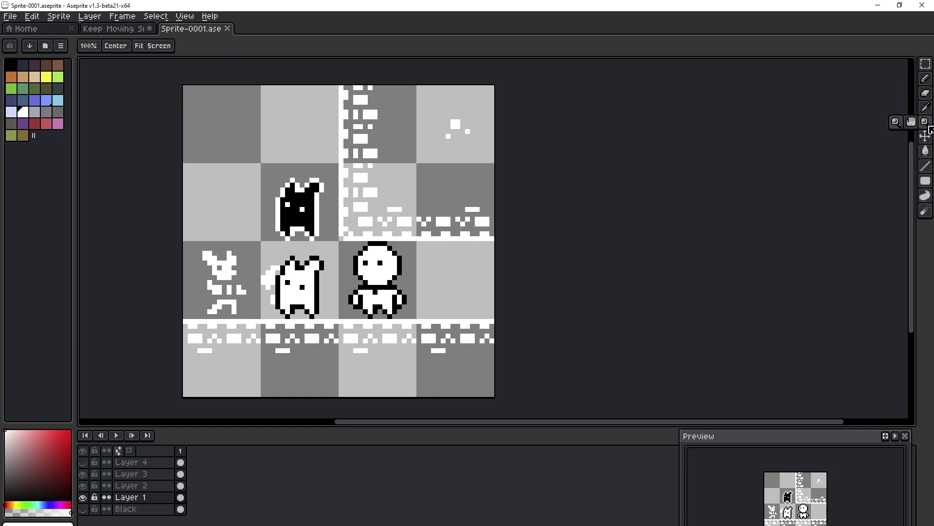
{"action": "left_click", "coordinate": [142, 48]}
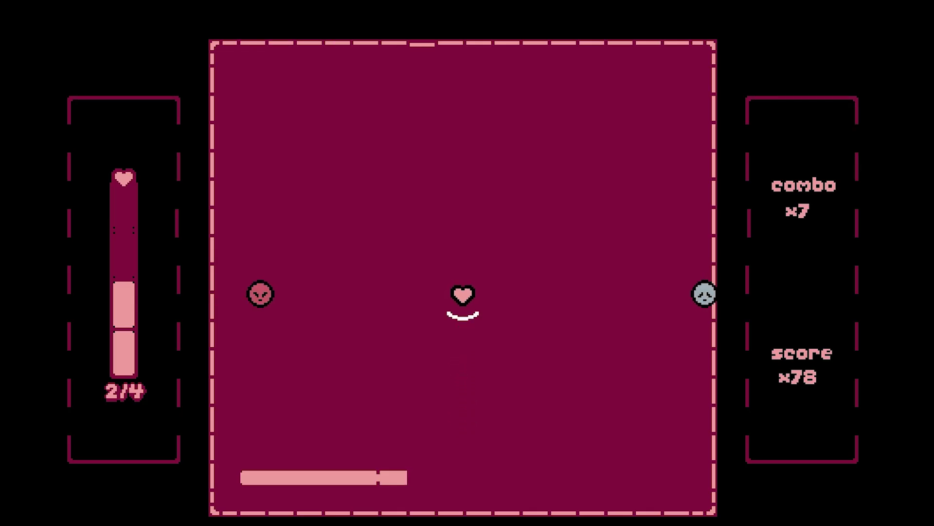
- Swing the shield left, right, down, up and down to block the first incoming faces
{"action": "key", "text": "Left"}
{"action": "key", "text": "Right"}
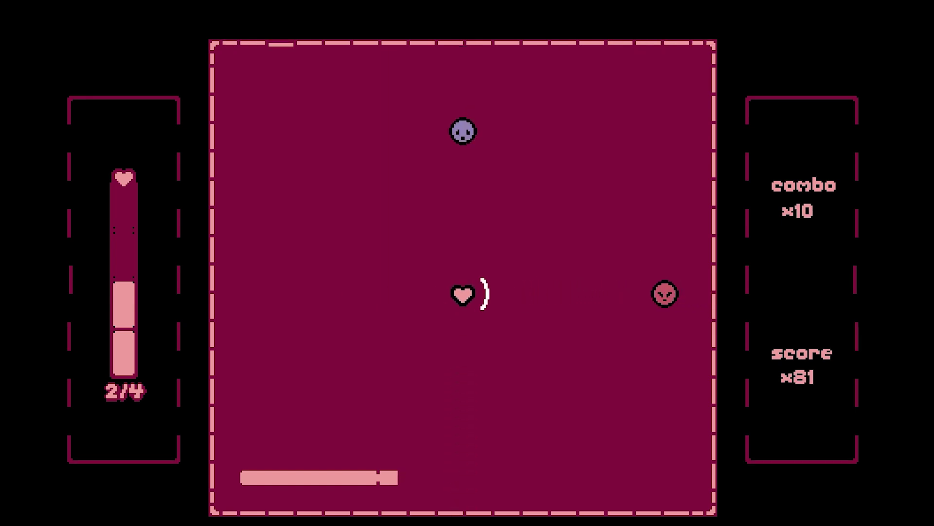
{"action": "key", "text": "Down"}
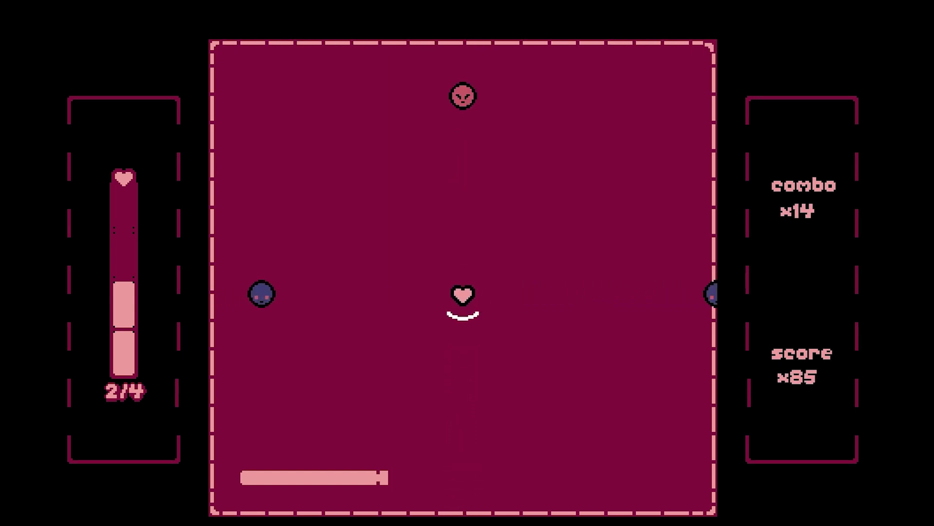
{"action": "key", "text": "Up"}
{"action": "key", "text": "Down"}
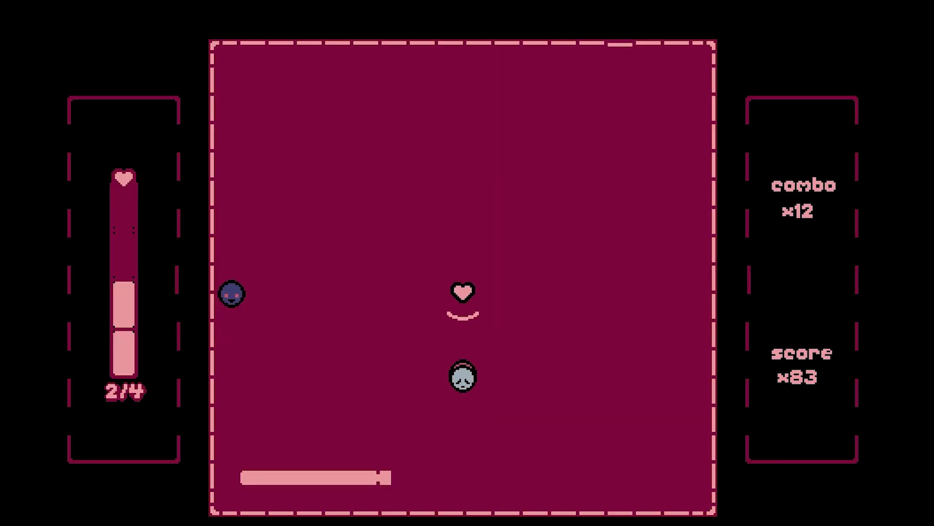
- Keep turning the shield up, down, left and right to block faces and build combo
{"action": "key", "text": "Up"}
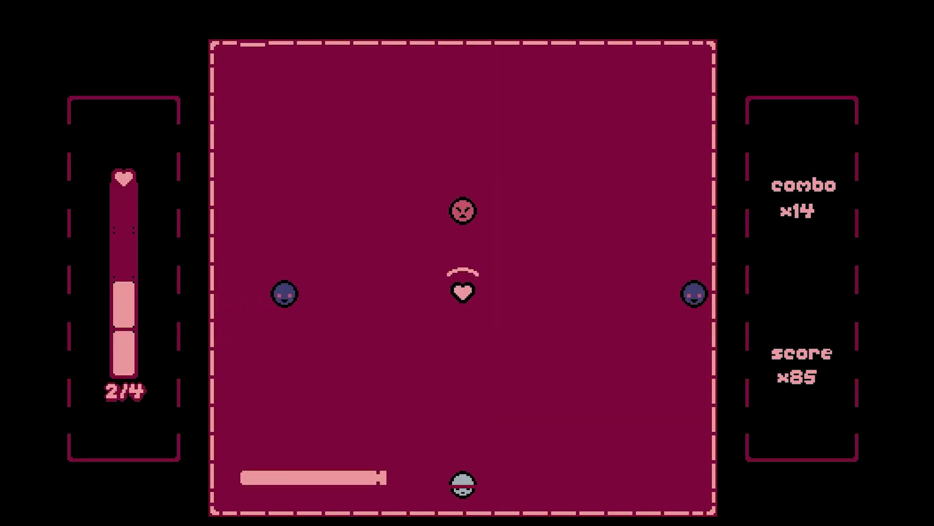
{"action": "key", "text": "Down"}
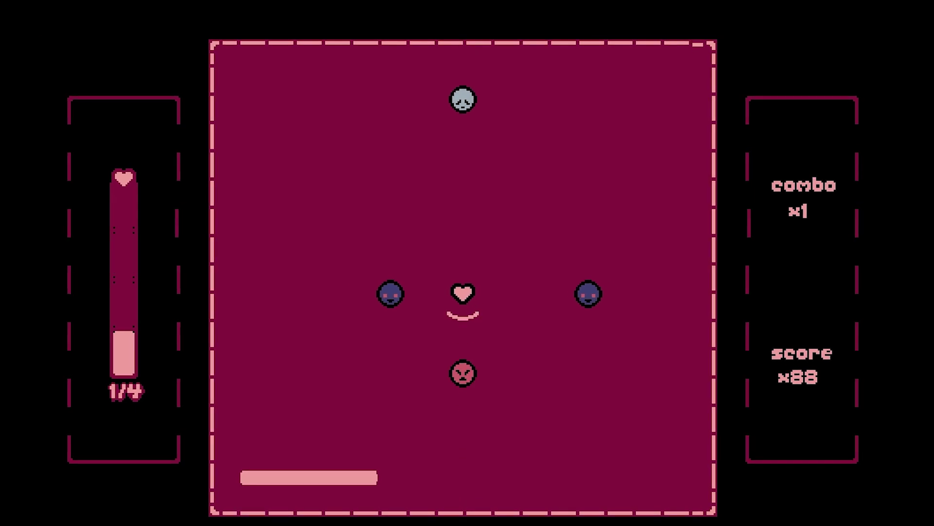
{"action": "key", "text": "Left"}
{"action": "key", "text": "Up"}
{"action": "key", "text": "Right"}
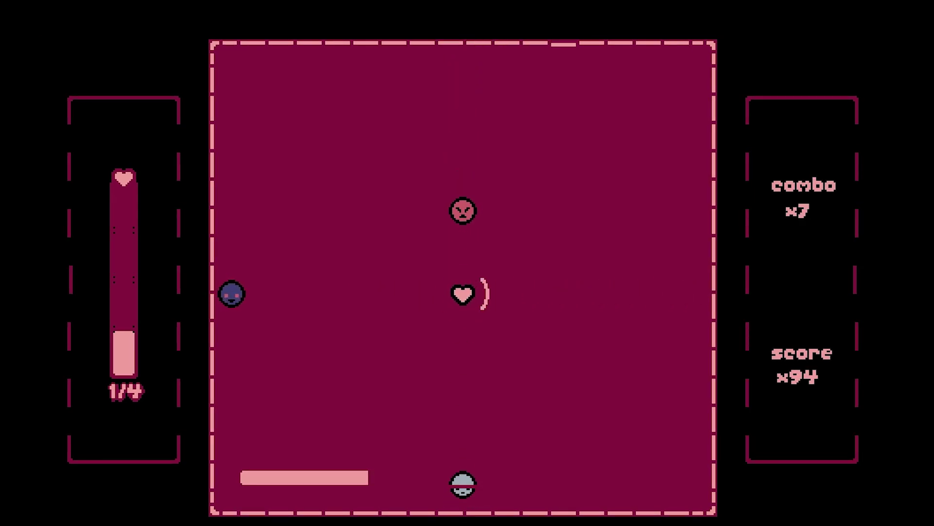
{"action": "key", "text": "Up"}
{"action": "key", "text": "Down"}
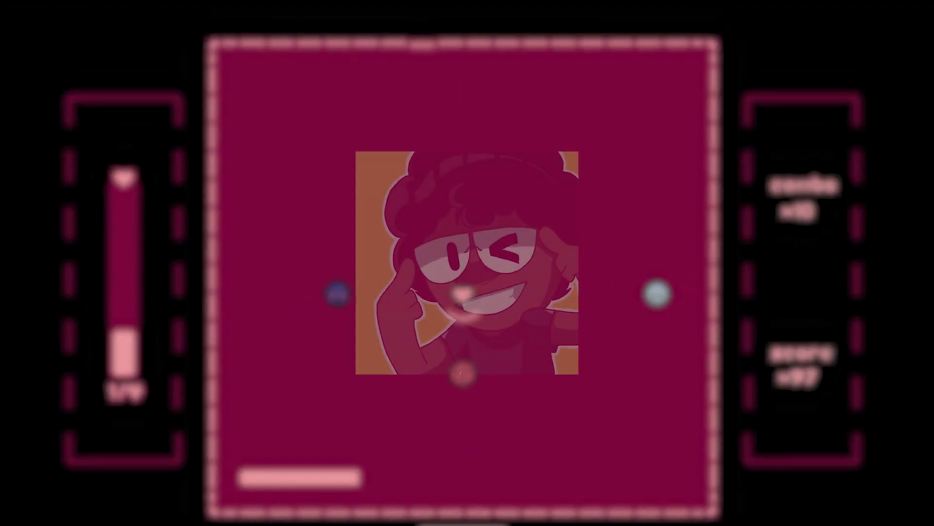
{"action": "key", "text": "Left"}
{"action": "key", "text": "Right"}
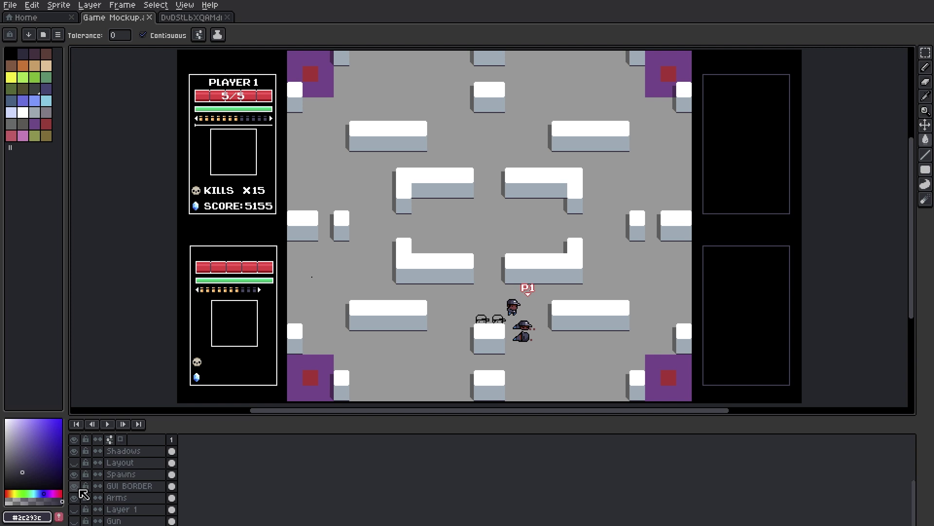
{"action": "scroll", "coordinate": [89, 505], "scroll_direction": "down", "scroll_amount": 3}
{"action": "scroll", "coordinate": [90, 505], "scroll_direction": "up", "scroll_amount": 4}
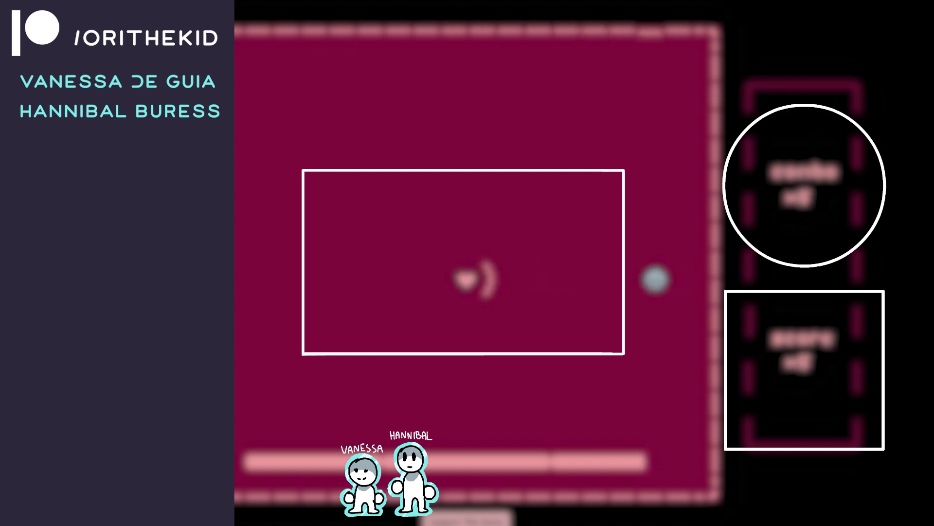
- Turn the shield left, right, then left again to block each approaching ball
{"action": "key", "text": "Left"}
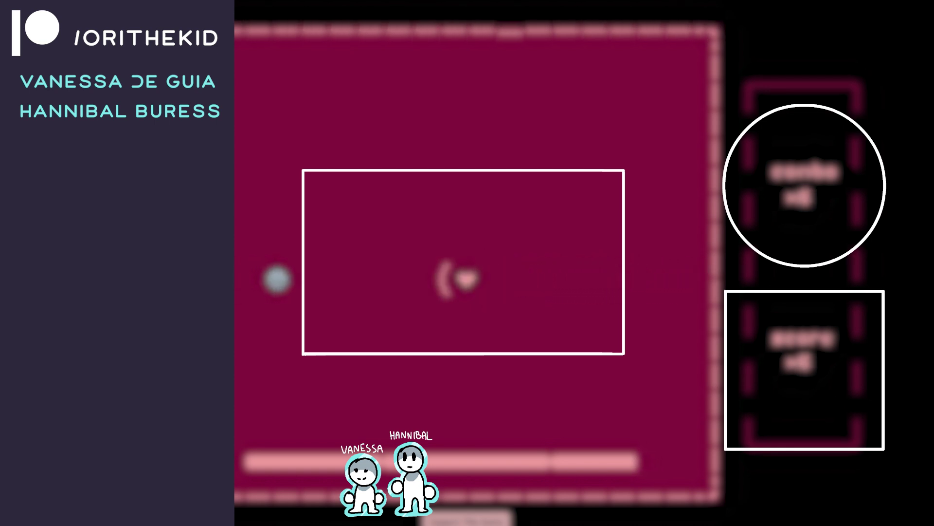
{"action": "key", "text": "Right"}
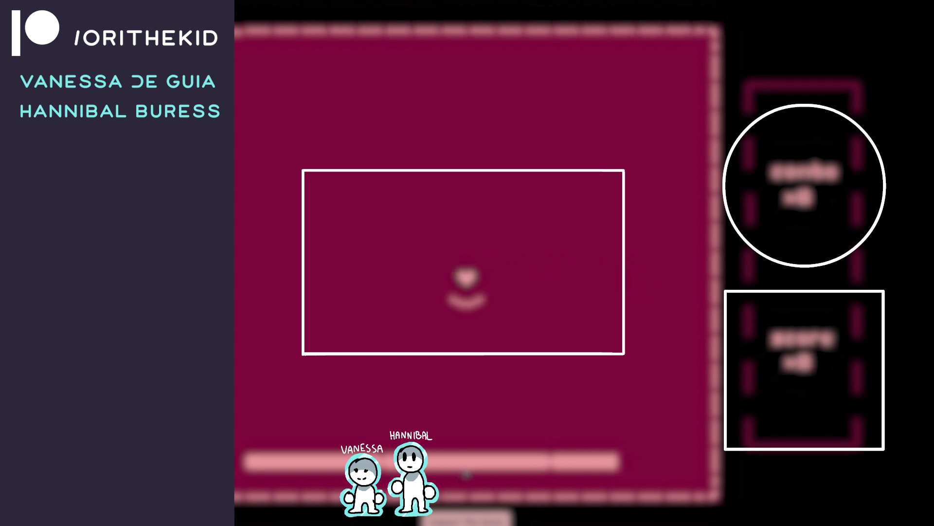
{"action": "key", "text": "Left"}
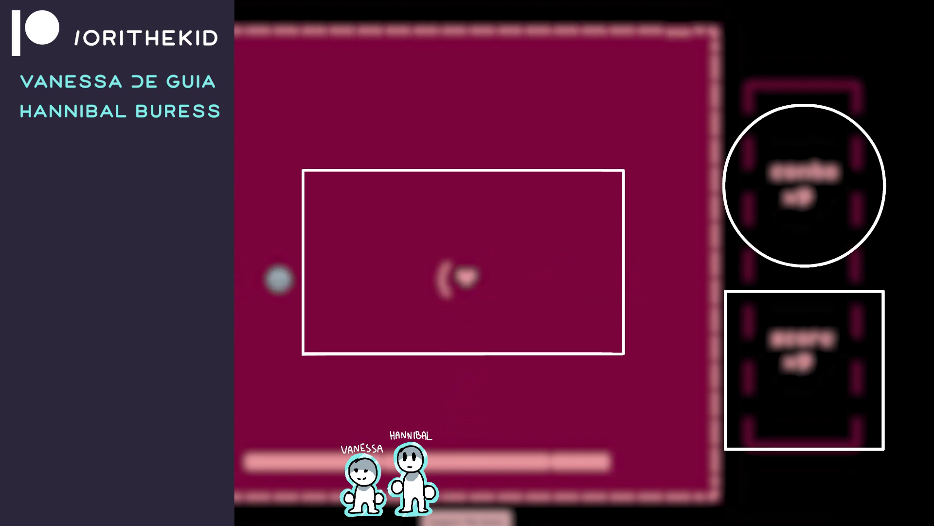